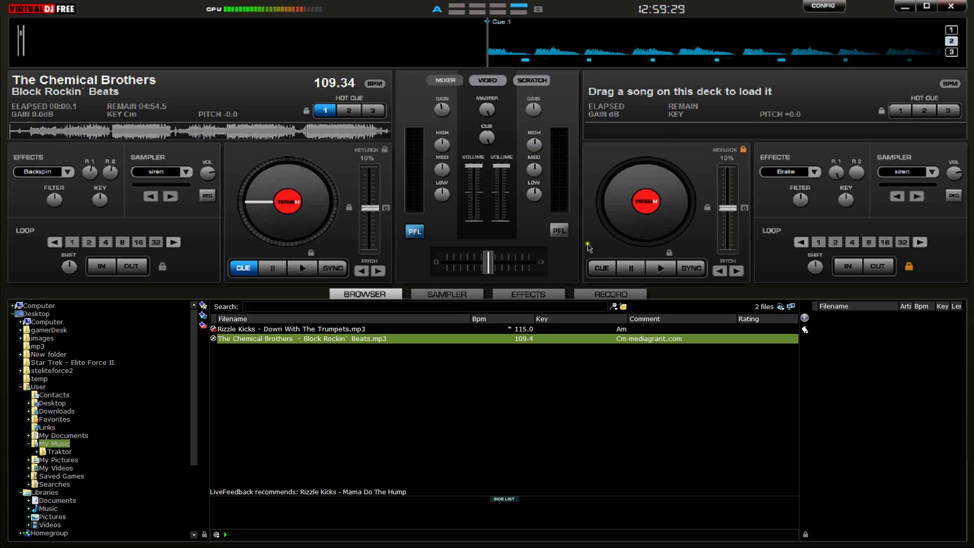
Step: Start the left deck playing and switch the sound setup to Laptop (with USB soundcard)
key(space)
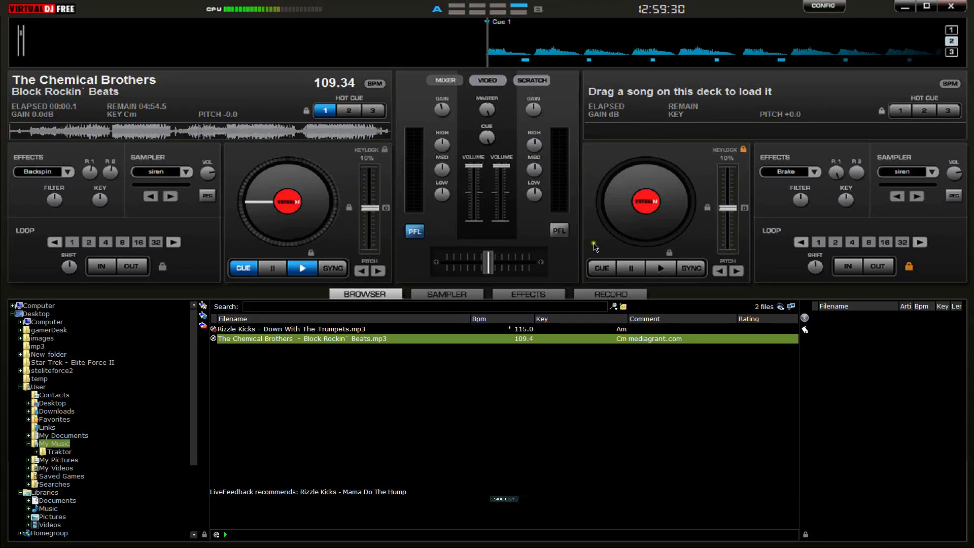
click(823, 6)
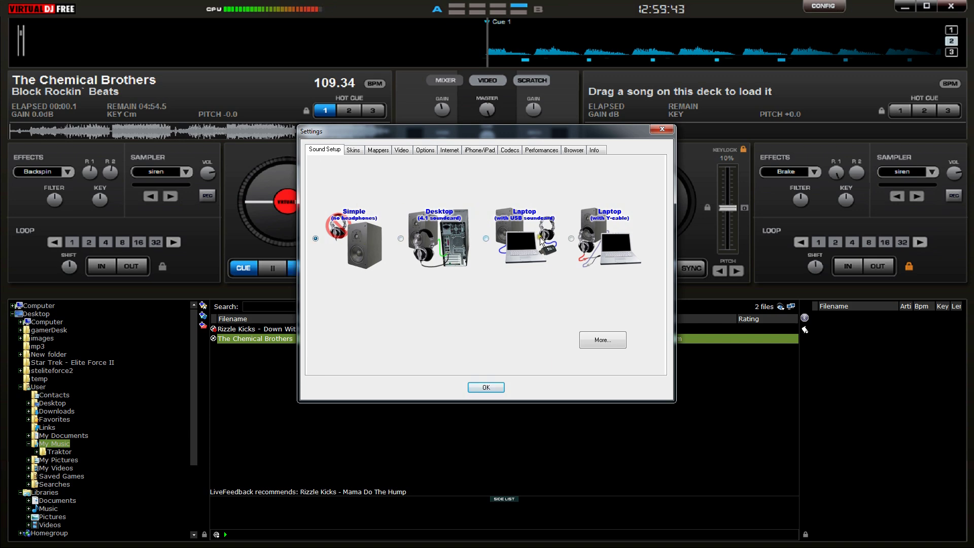
click(486, 239)
Step: Apply the new sound setup and test the left deck with Play, then CUE
click(496, 389)
click(303, 268)
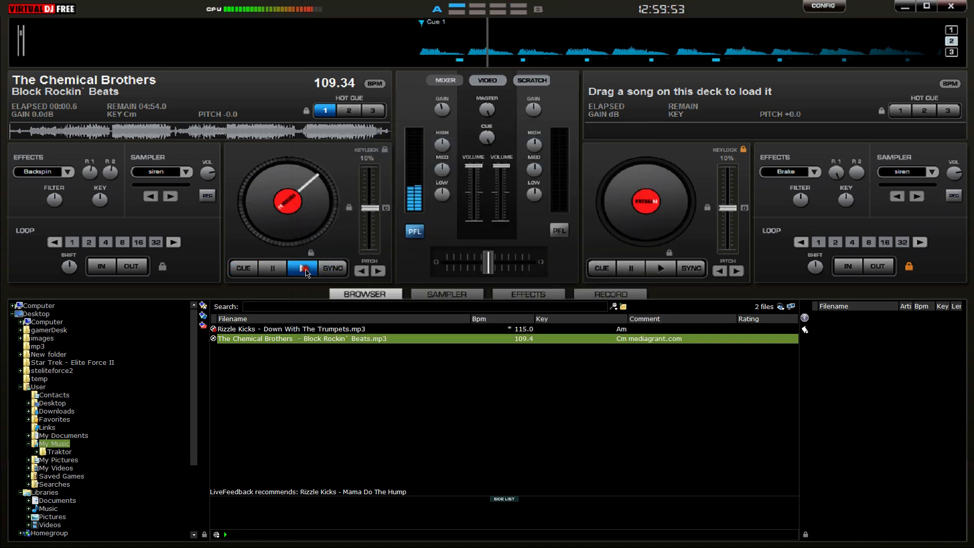
double_click(265, 273)
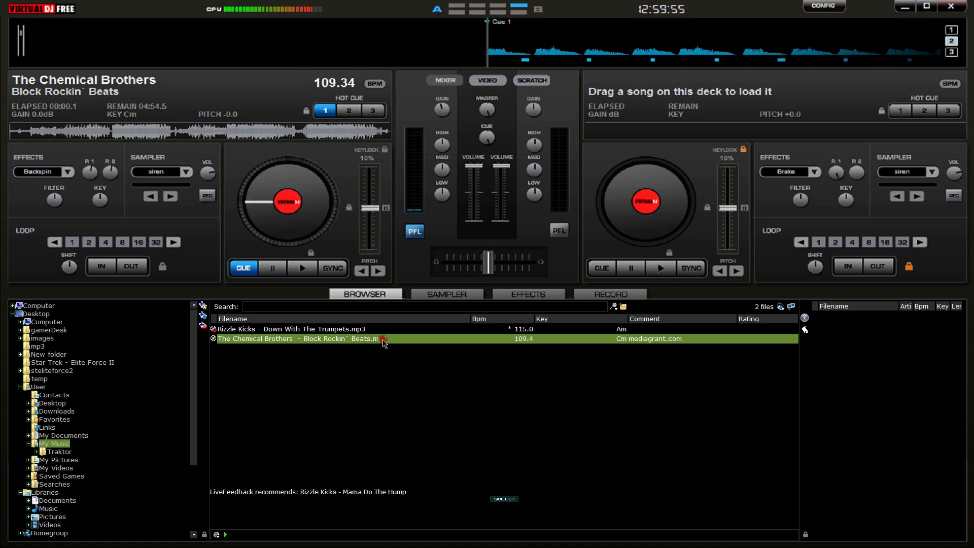
Step: Load 'Down With The Trumpets' onto the right deck, play it, then return it to cue
drag(373, 329, 646, 208)
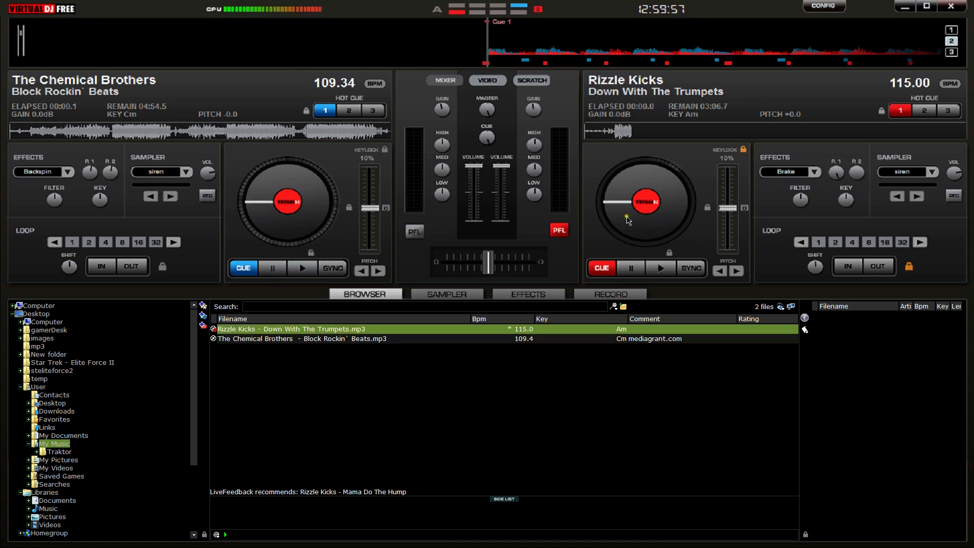
drag(488, 262, 408, 269)
click(660, 269)
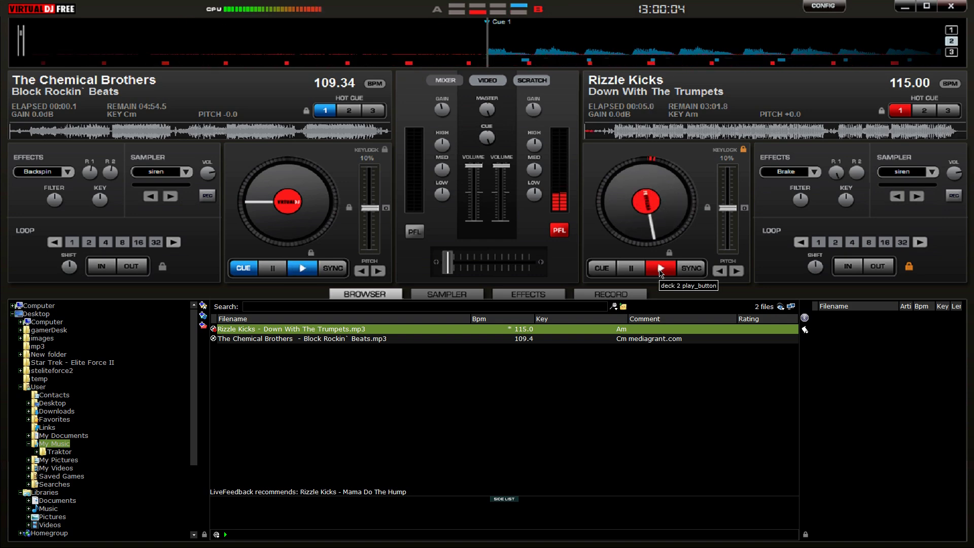
click(608, 272)
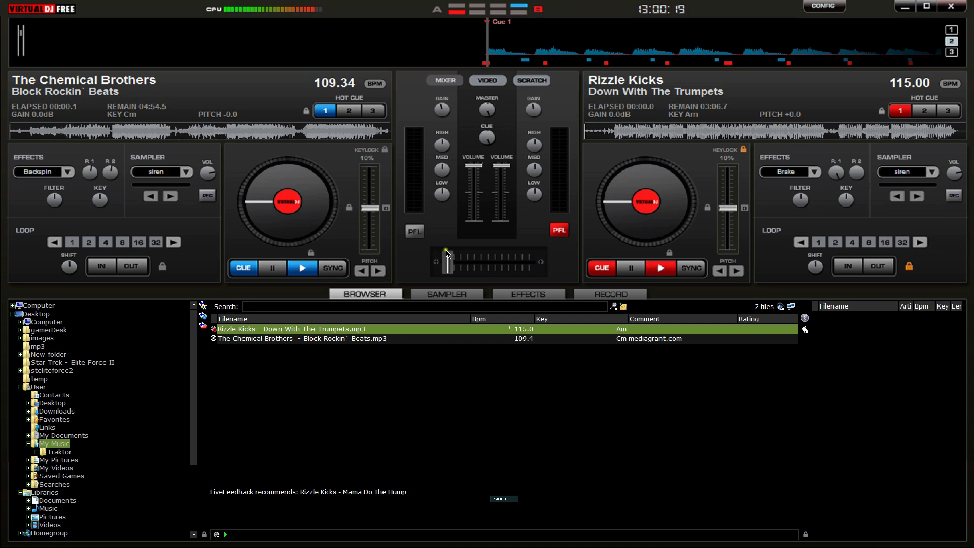
Step: Set headphone PFL to the right deck and play 'Down With The Trumpets' from about 15 seconds
click(415, 233)
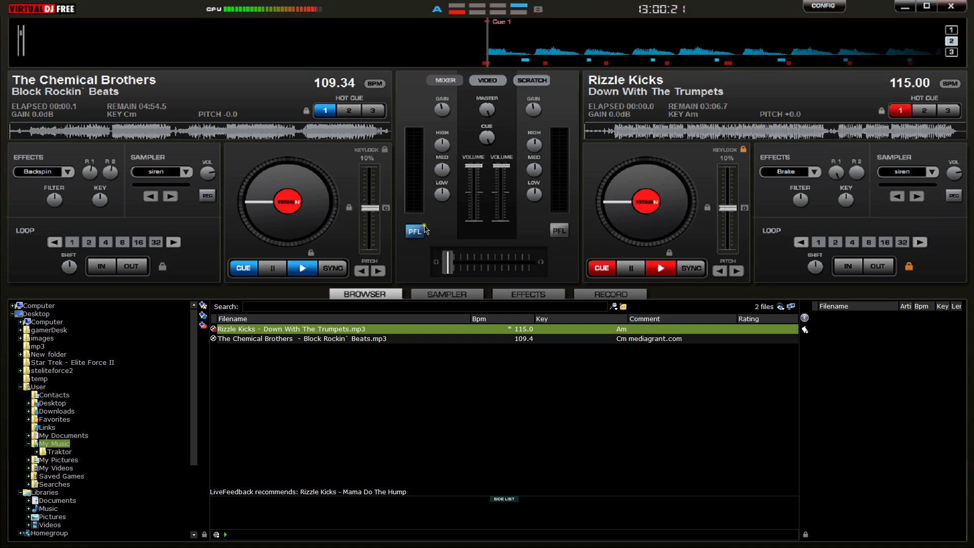
click(415, 233)
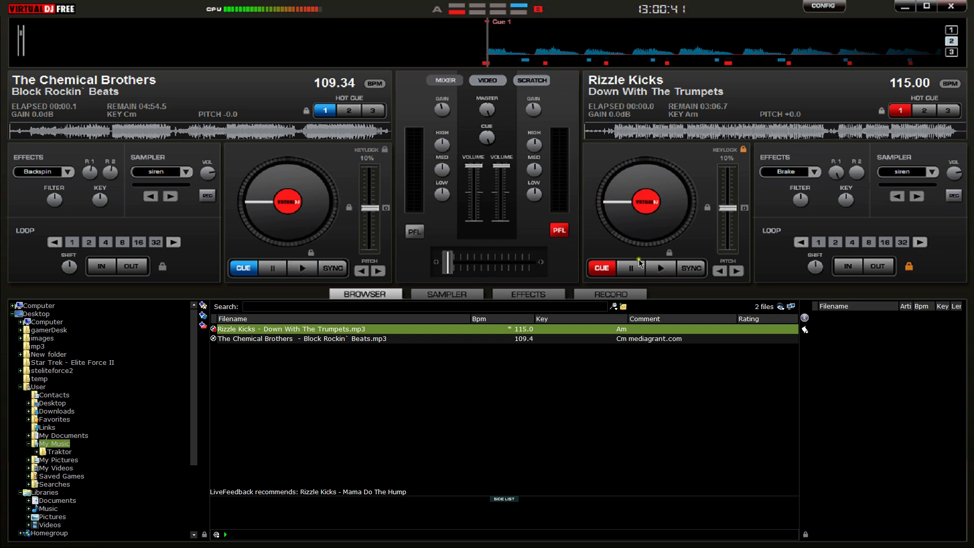
key(space)
click(623, 131)
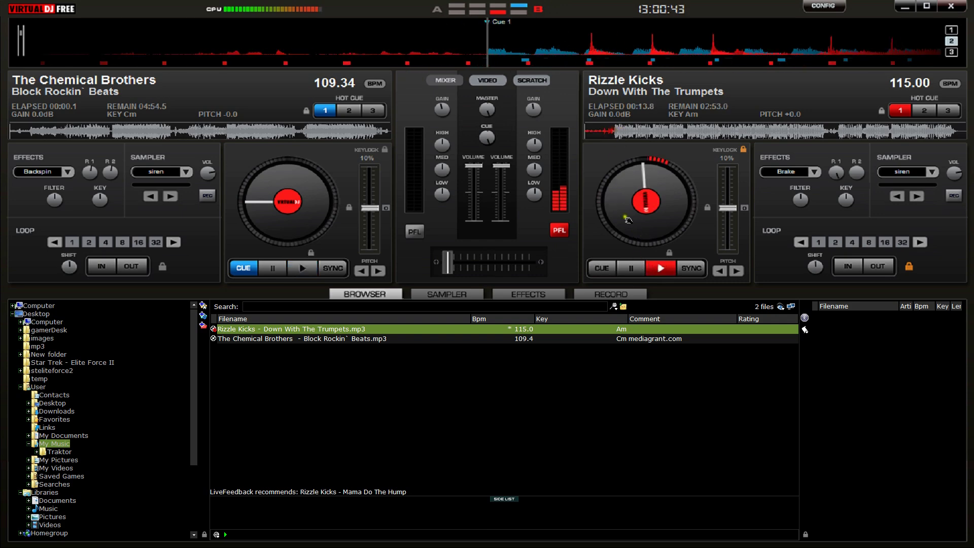
Step: Play both decks, restart the right deck from cue, and lower its tempo toward 109 BPM
click(603, 272)
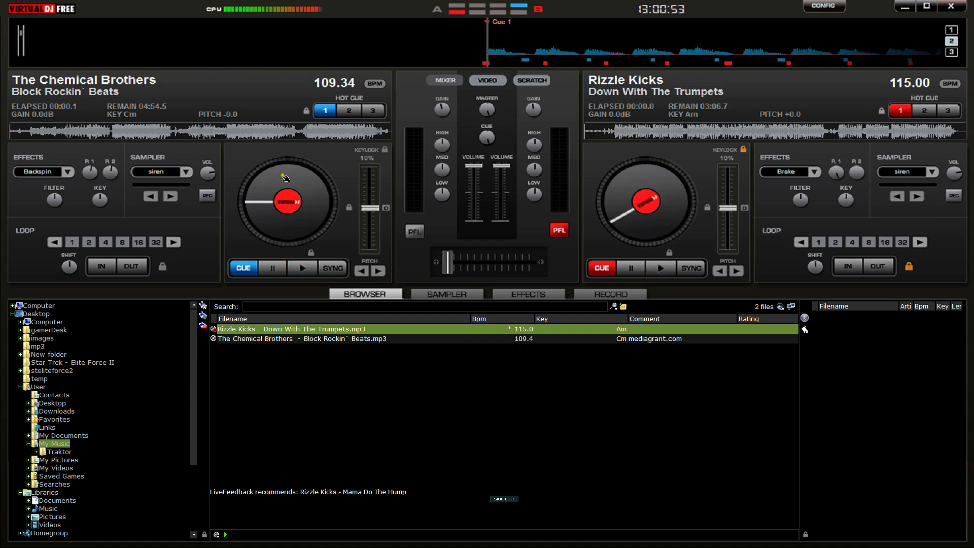
key(space)
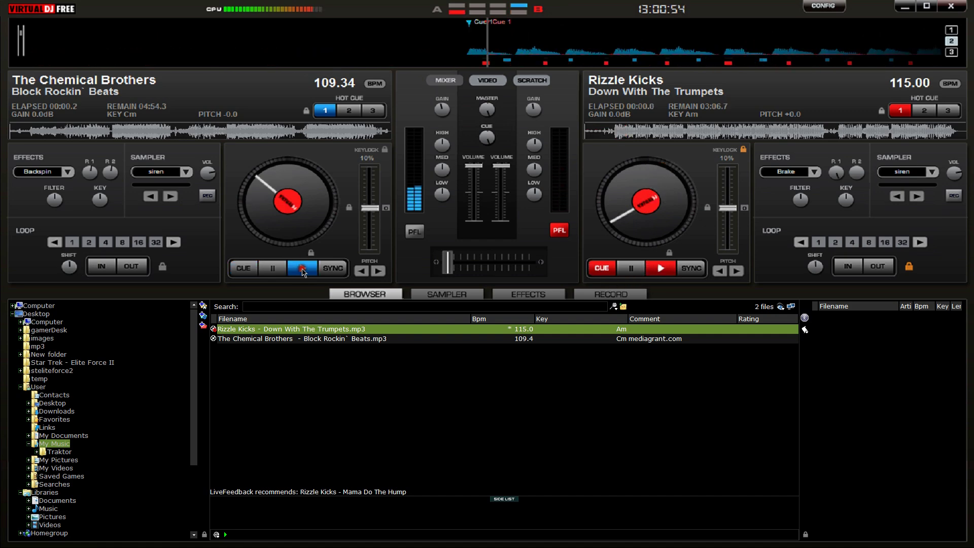
click(663, 268)
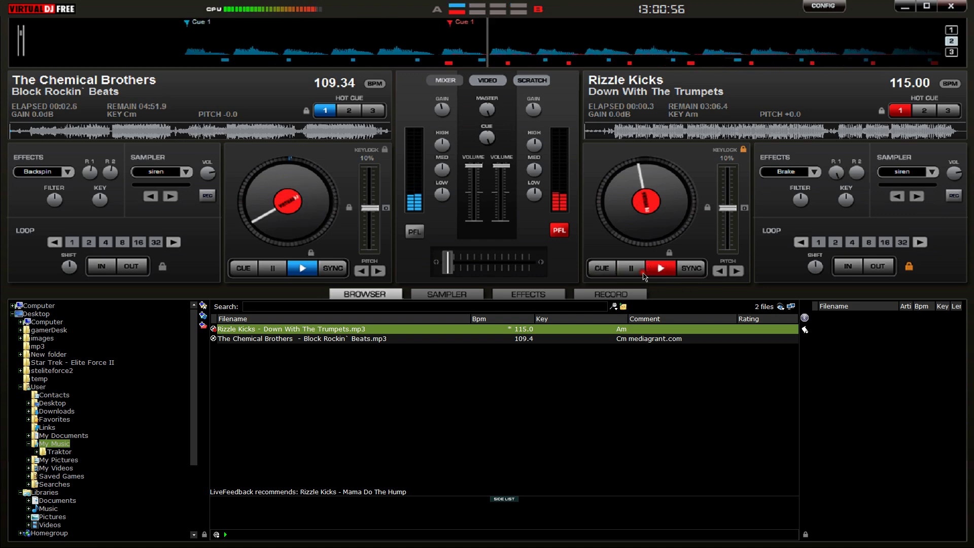
click(602, 270)
click(660, 269)
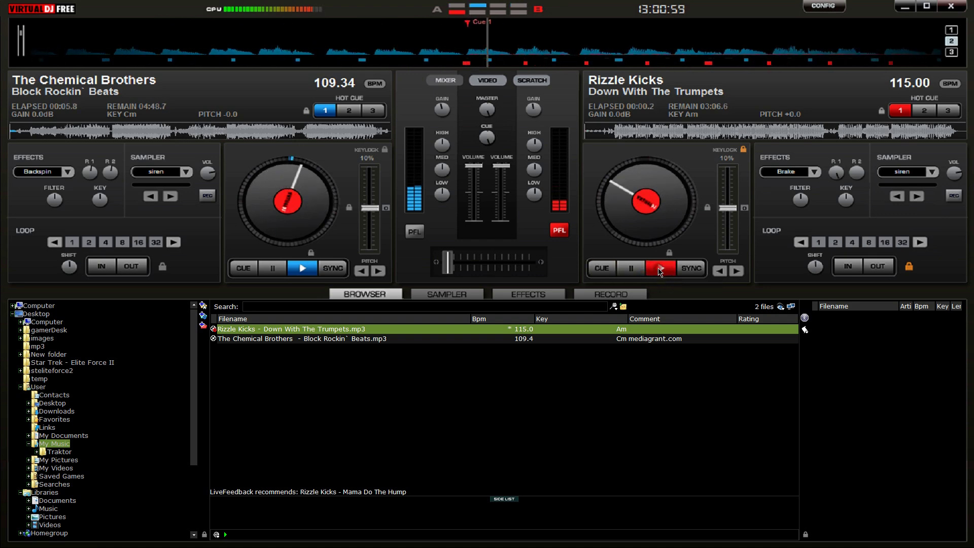
mouse_move(728, 208)
mouse_down()
mouse_move(729, 182)
mouse_move(730, 191)
mouse_up()
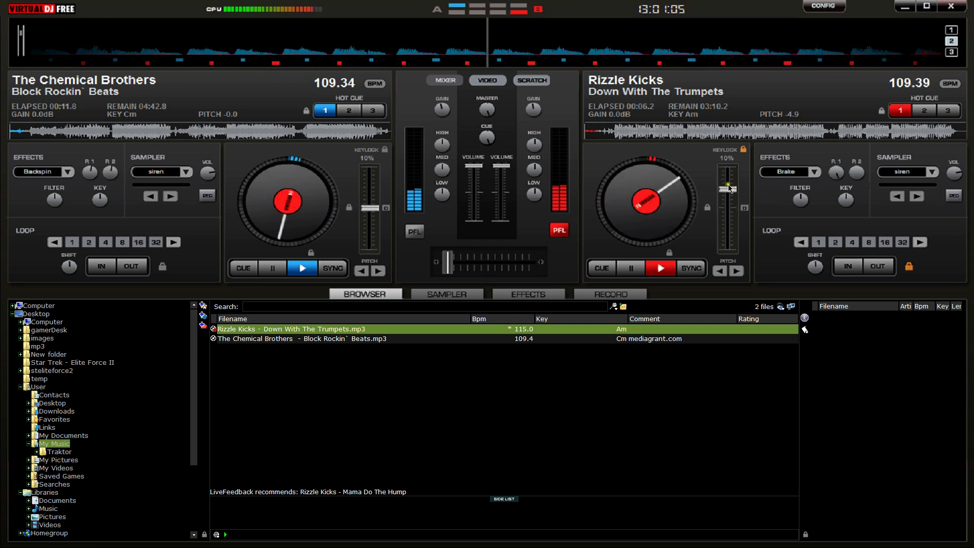
Step: Skip ahead in 'Down With The Trumpets', pause and rewind, then replay from its cue point
click(605, 132)
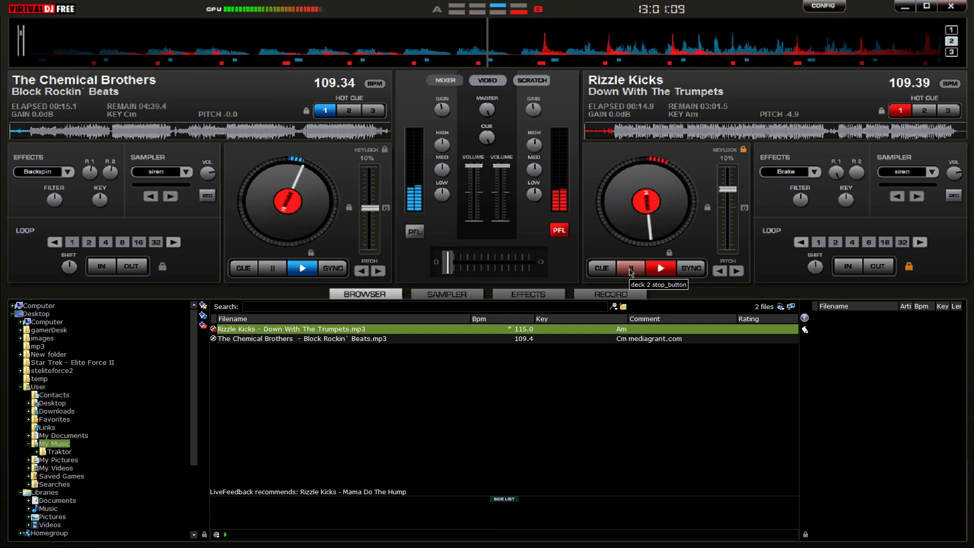
click(631, 269)
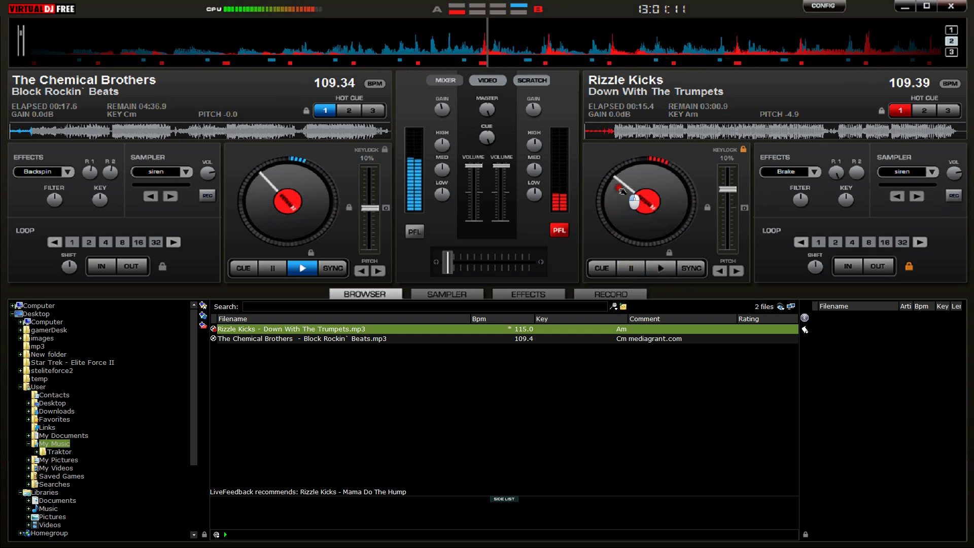
drag(622, 191, 615, 201)
click(602, 268)
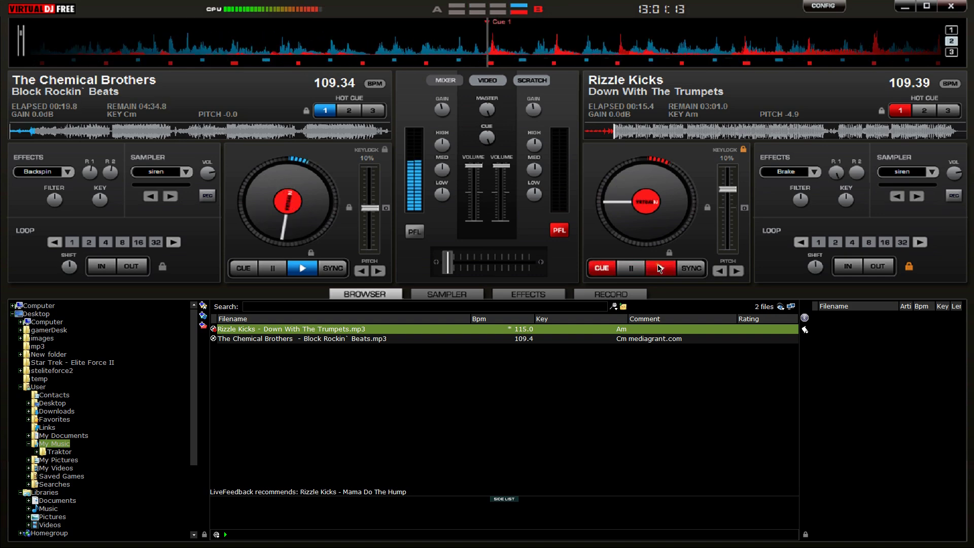
click(659, 269)
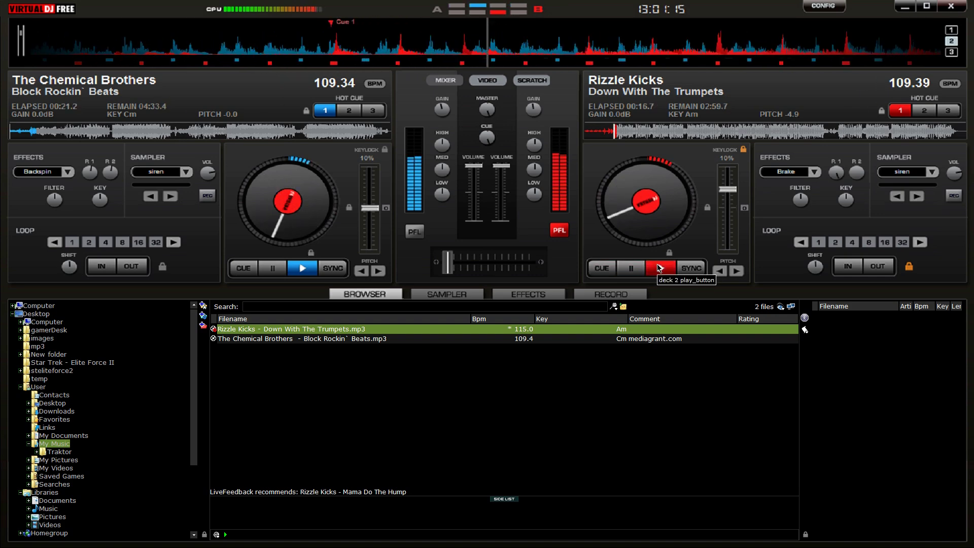
Step: Lower deck 1's volume and move the crossfader to blend, then return to an even mix
drag(473, 166, 474, 191)
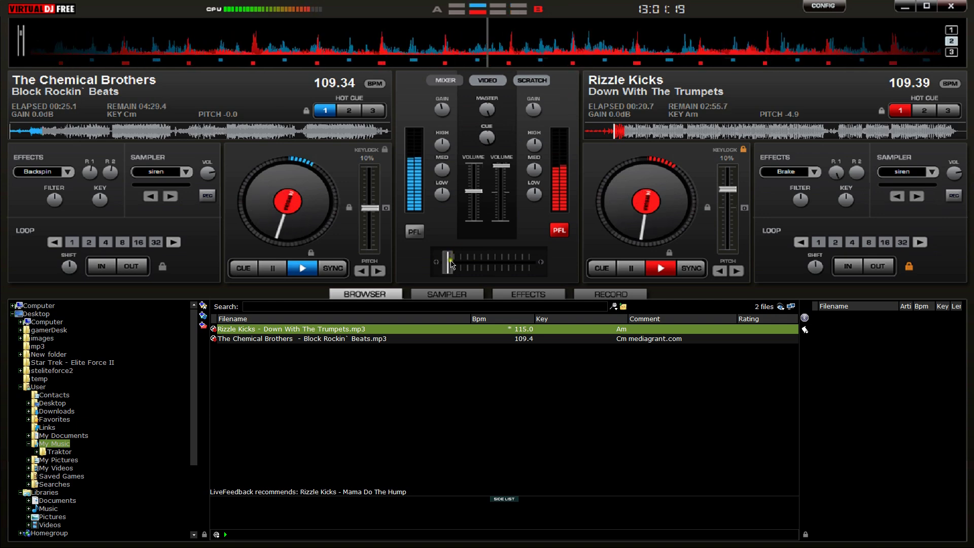
mouse_move(452, 264)
mouse_down()
mouse_move(491, 263)
mouse_move(448, 263)
mouse_up()
mouse_move(501, 166)
mouse_down()
mouse_move(501, 190)
mouse_move(477, 177)
mouse_move(503, 182)
mouse_up()
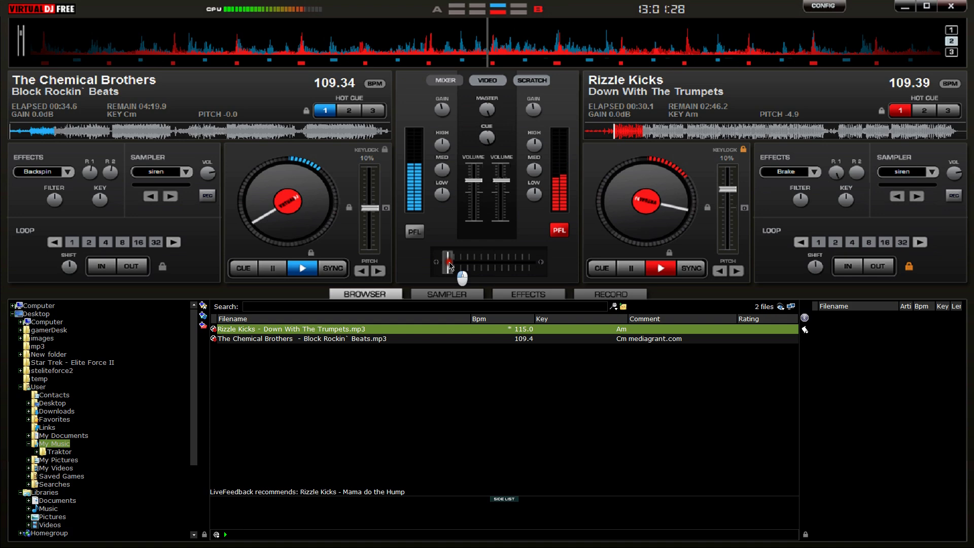
mouse_move(449, 265)
mouse_down()
mouse_move(490, 263)
mouse_move(448, 264)
mouse_up()
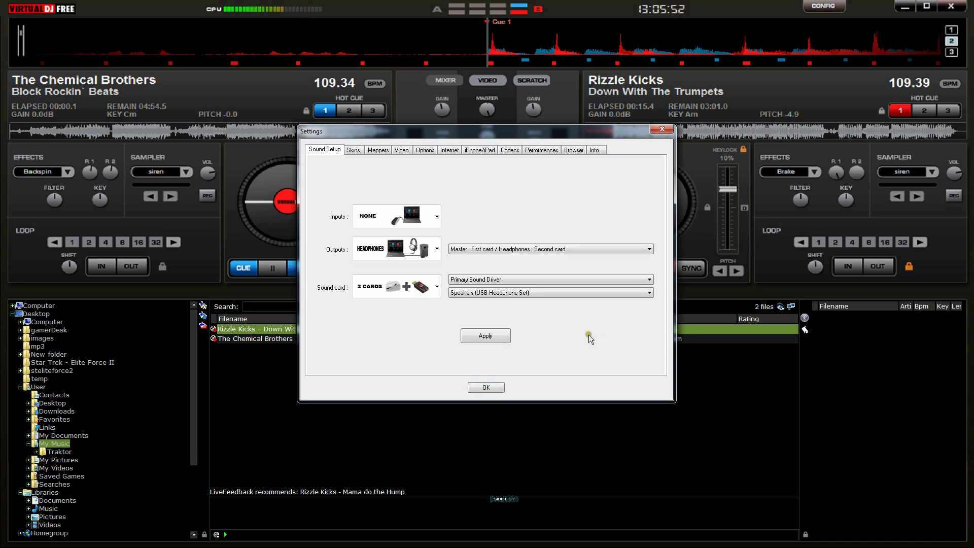
Step: Choose Headphones output with 2 Cards: Primary Sound Driver master, Speakers (USB Headphone Set) headphones, then OK
click(430, 259)
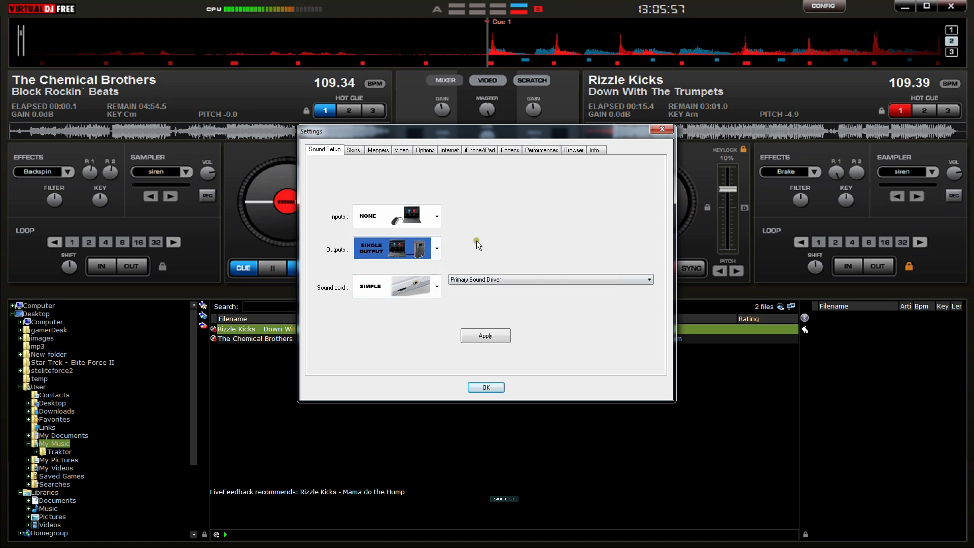
click(375, 254)
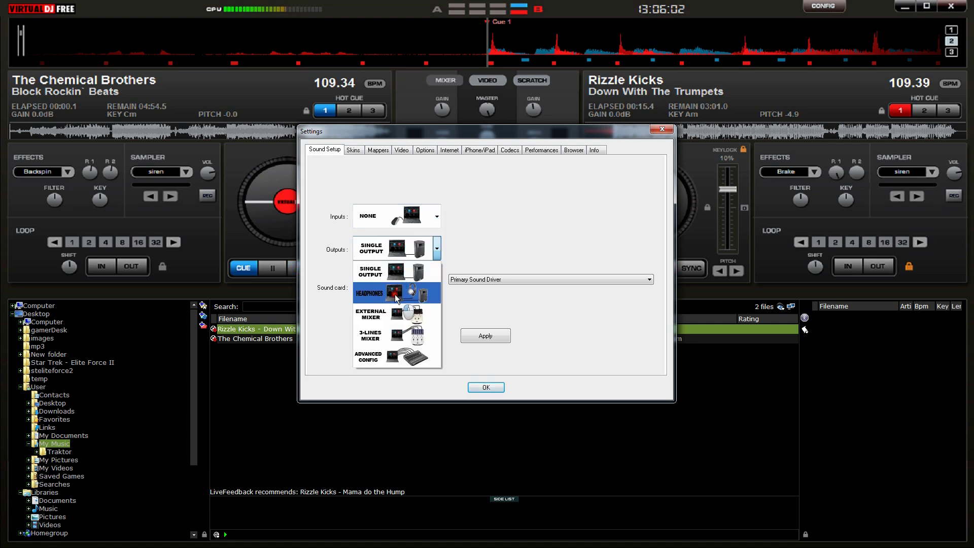
click(396, 299)
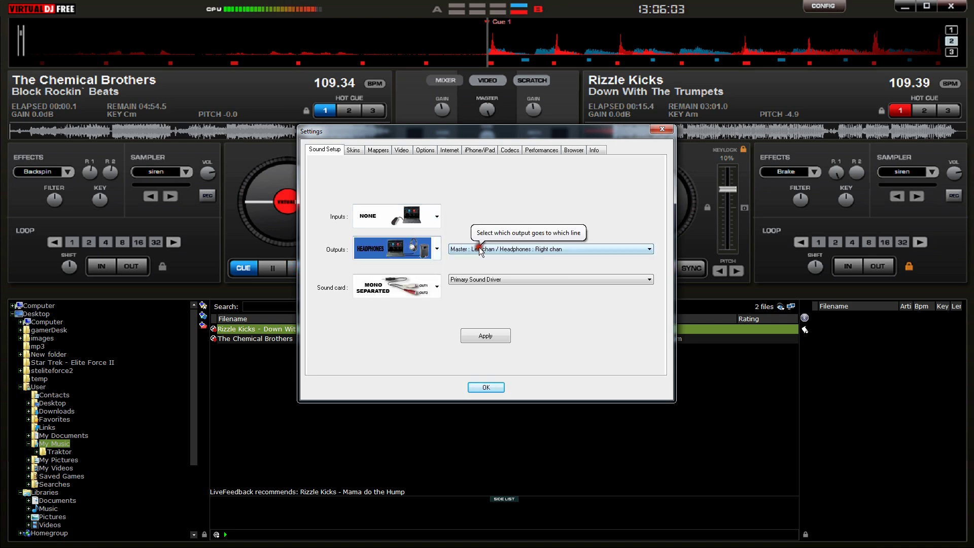
click(414, 292)
click(399, 329)
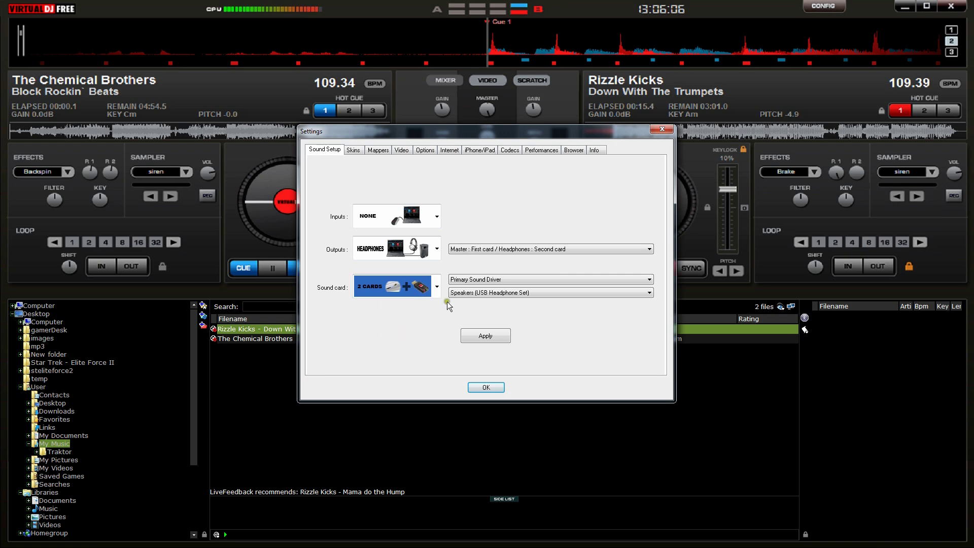
click(470, 280)
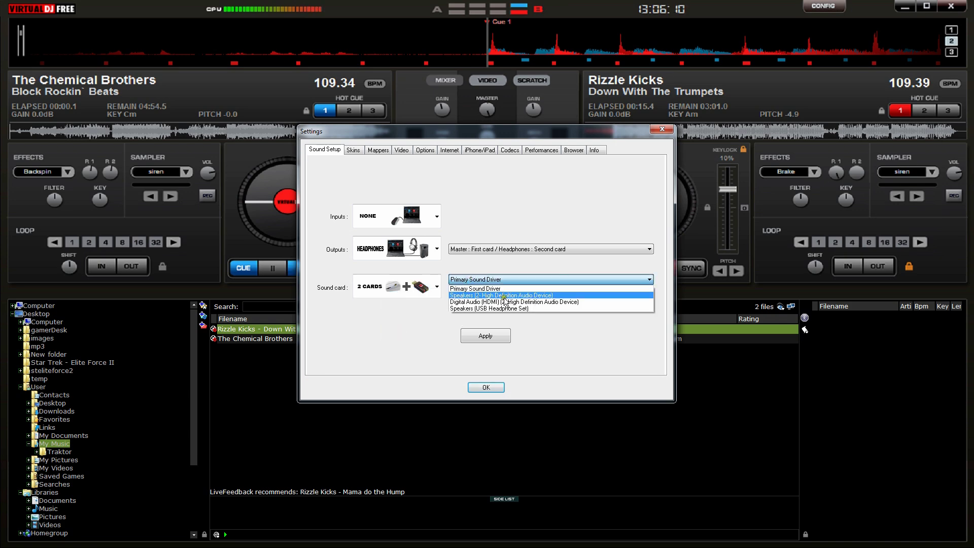
click(504, 296)
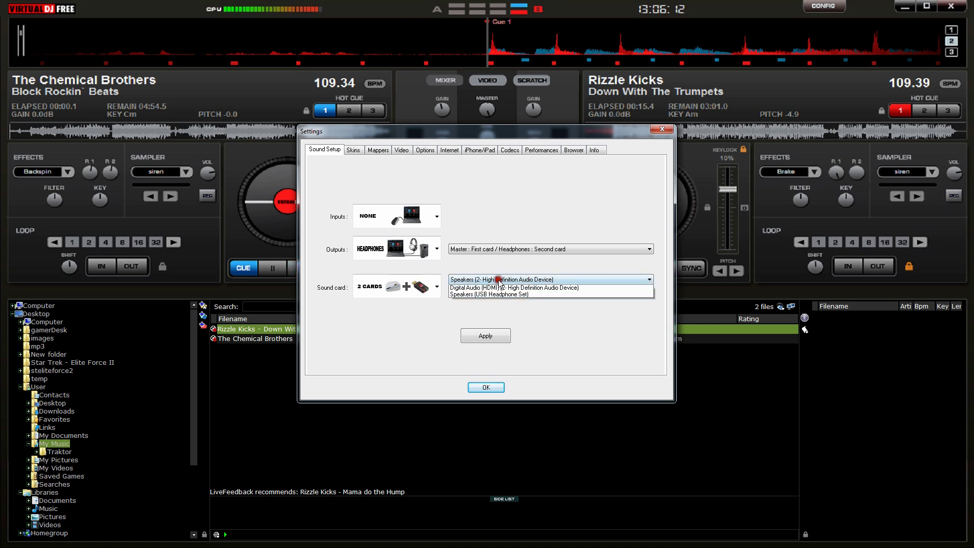
click(477, 294)
click(490, 293)
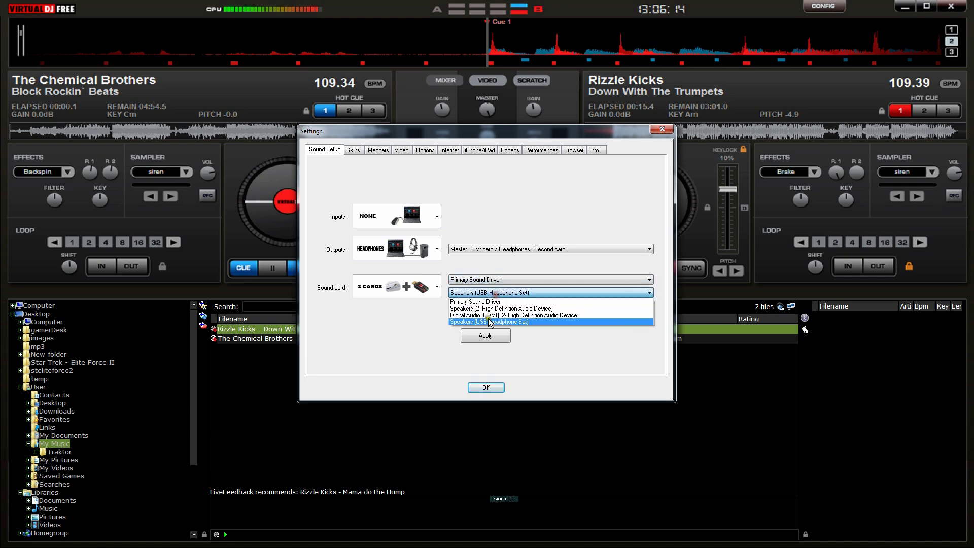
click(489, 322)
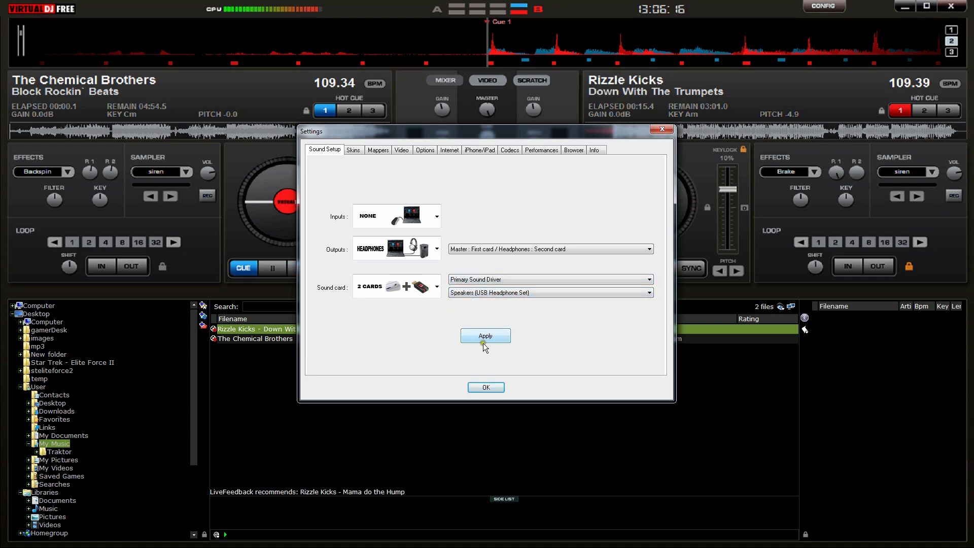
click(487, 388)
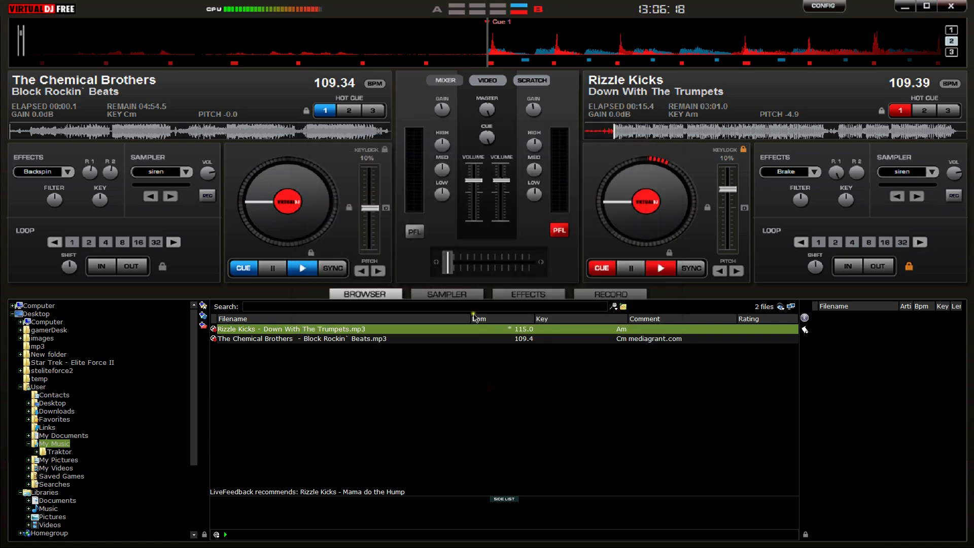
click(304, 269)
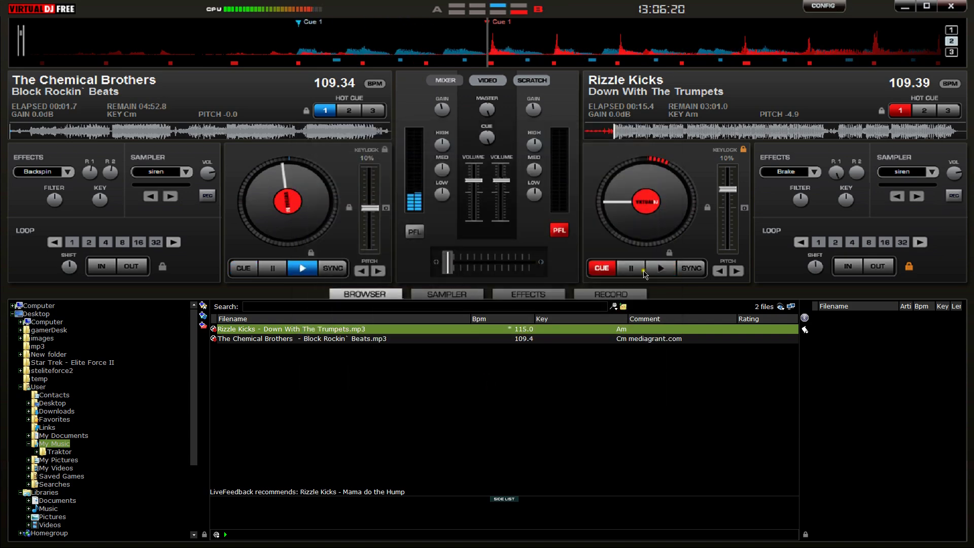
click(648, 271)
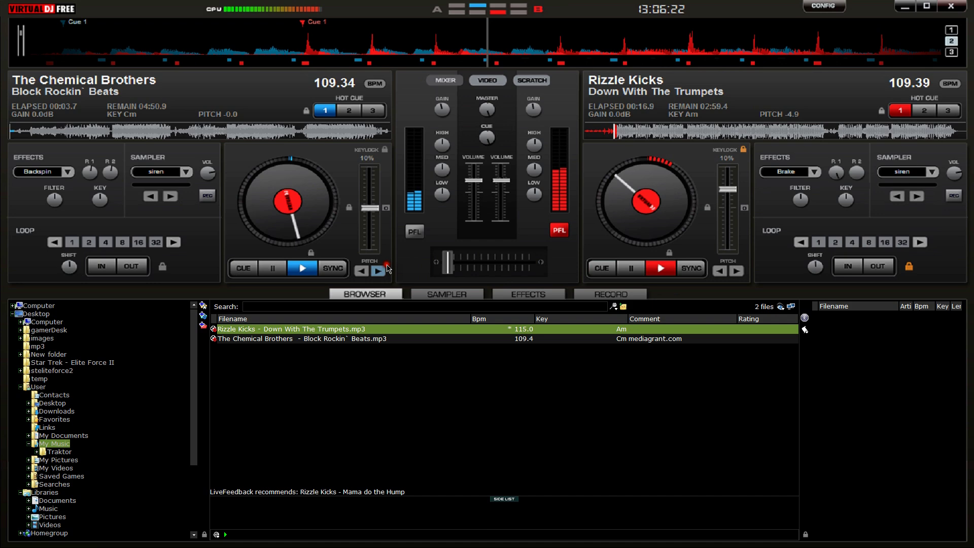
click(243, 267)
click(598, 269)
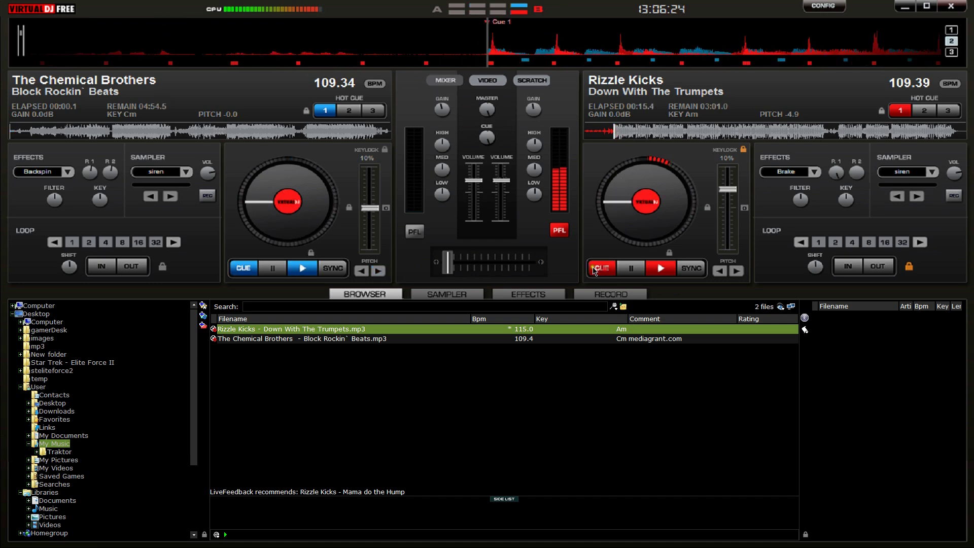